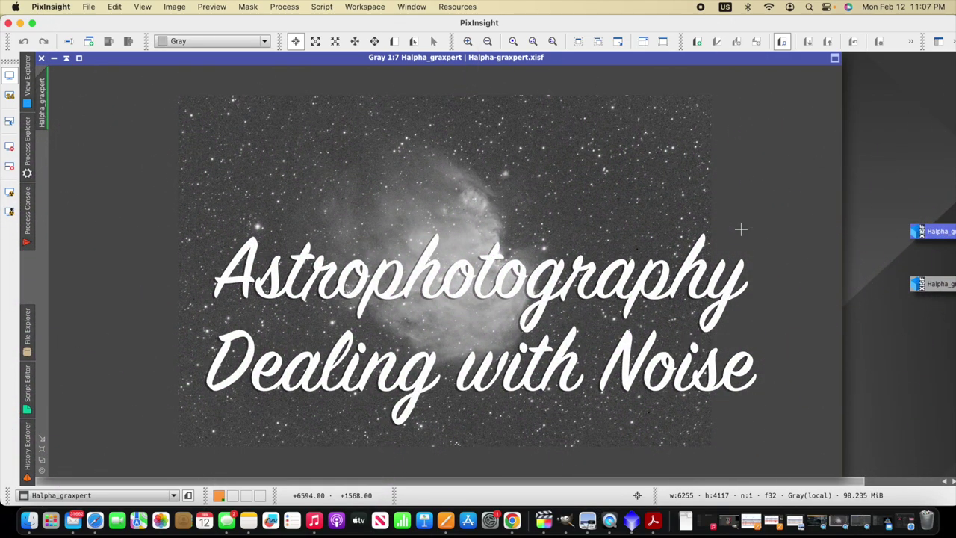
Zoom from 1:7 to 1:1 on the Halpha_graxpert background stars to reveal the grainy noise
scroll(740, 229, up, 1)
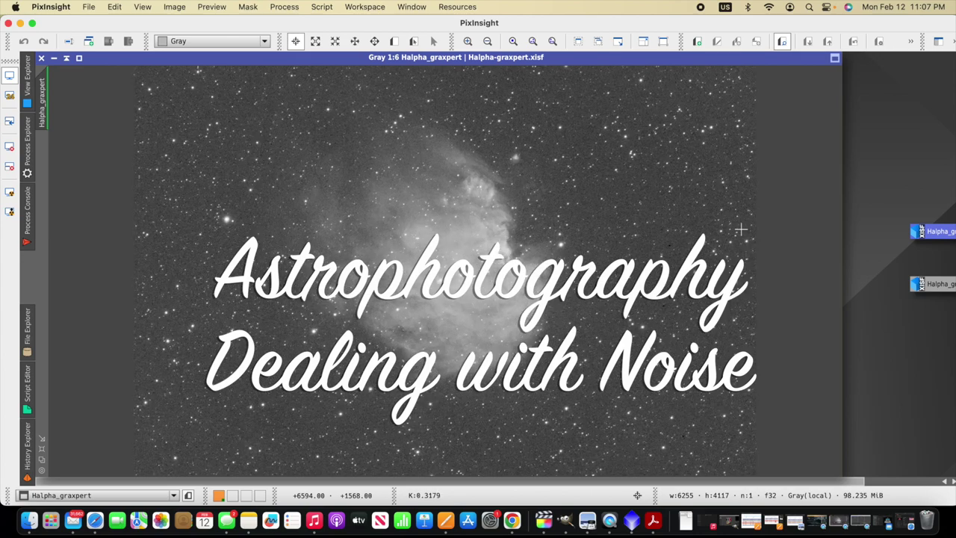
scroll(740, 229, up, 1)
scroll(740, 229, up, 1)
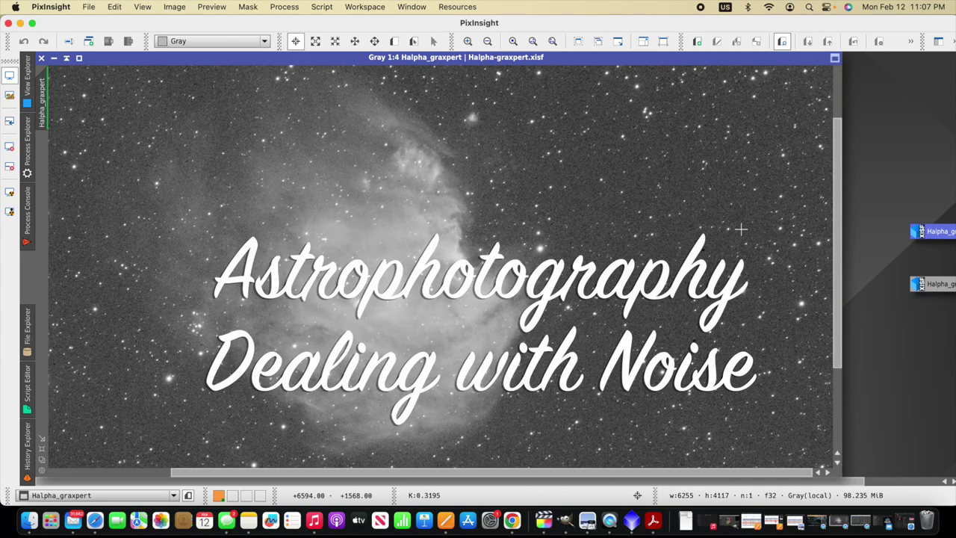
scroll(740, 230, up, 1)
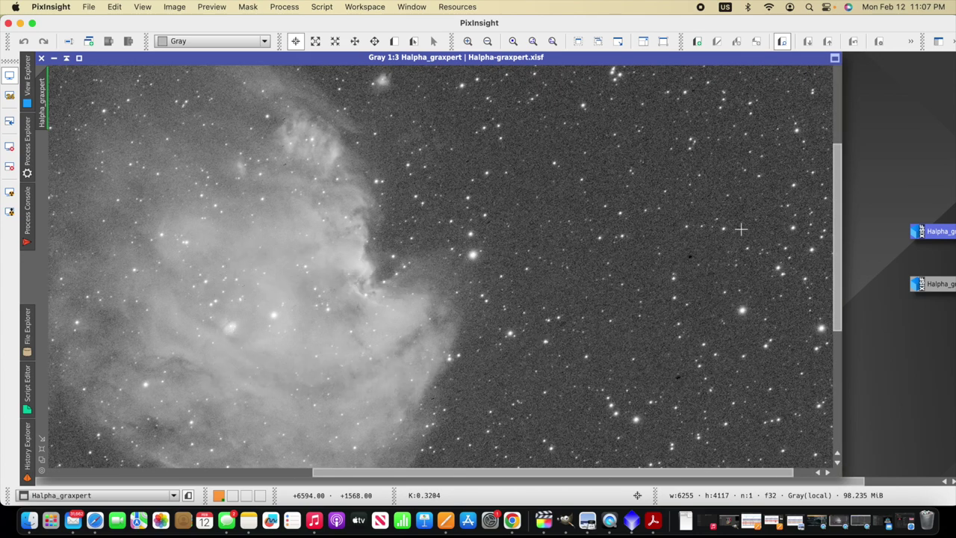
scroll(740, 229, up, 1)
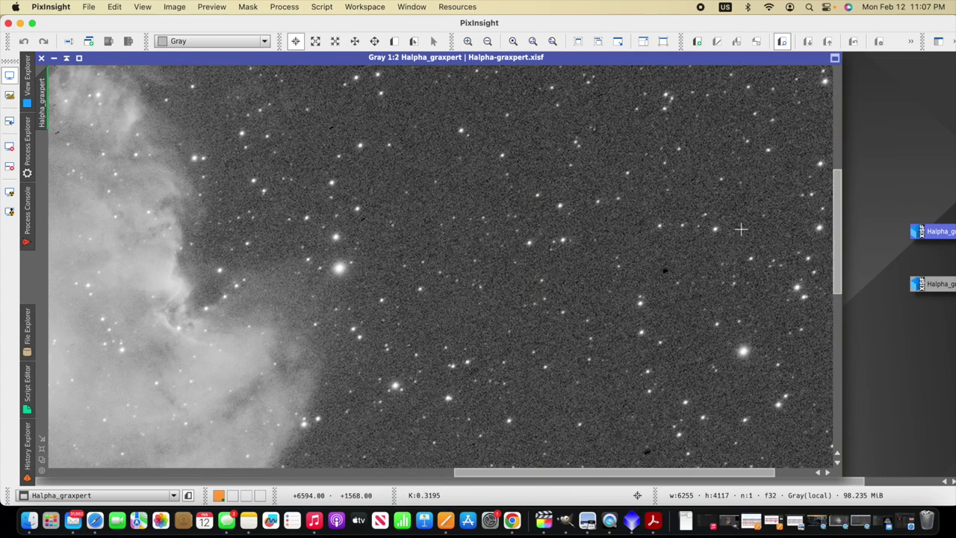
scroll(740, 229, down, 5)
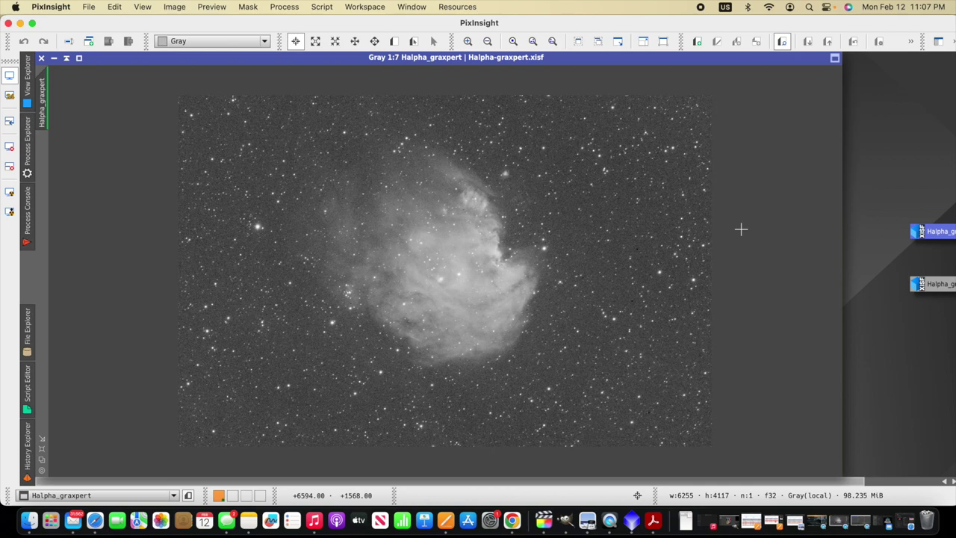
scroll(740, 229, up, 1)
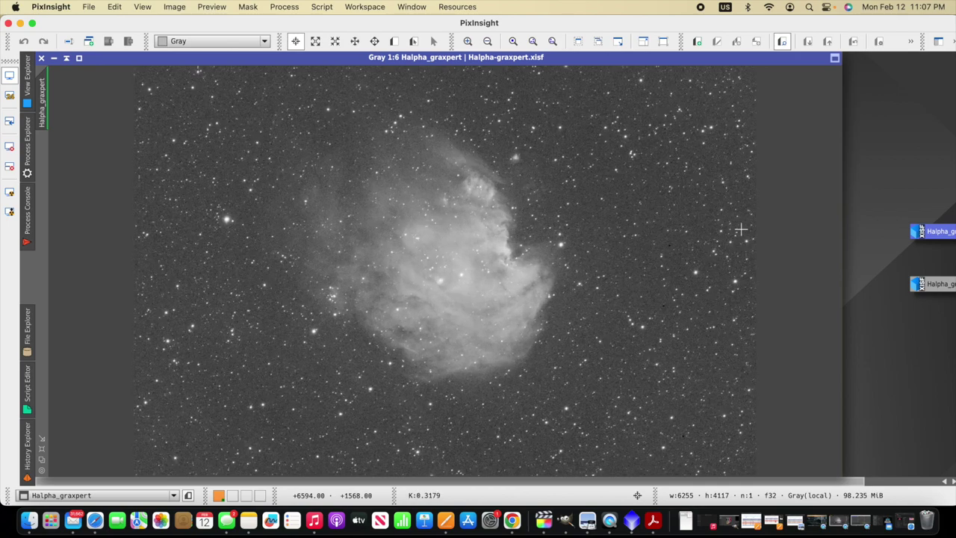
scroll(740, 229, up, 1)
scroll(740, 230, up, 1)
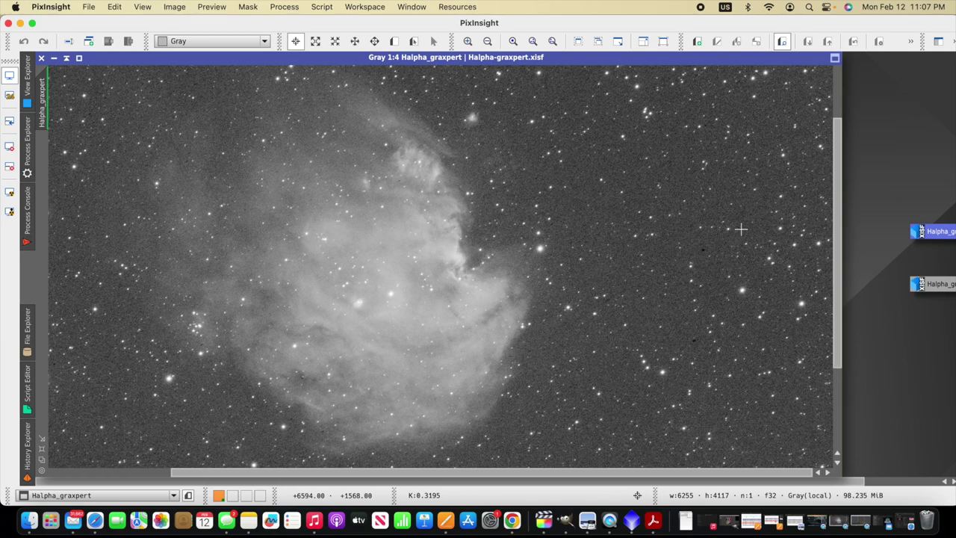
scroll(740, 229, up, 1)
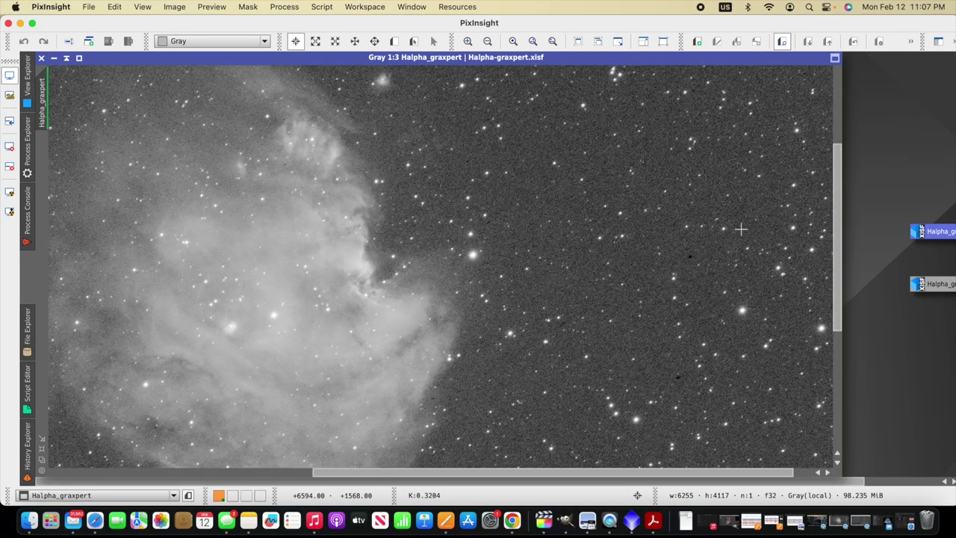
scroll(740, 230, up, 1)
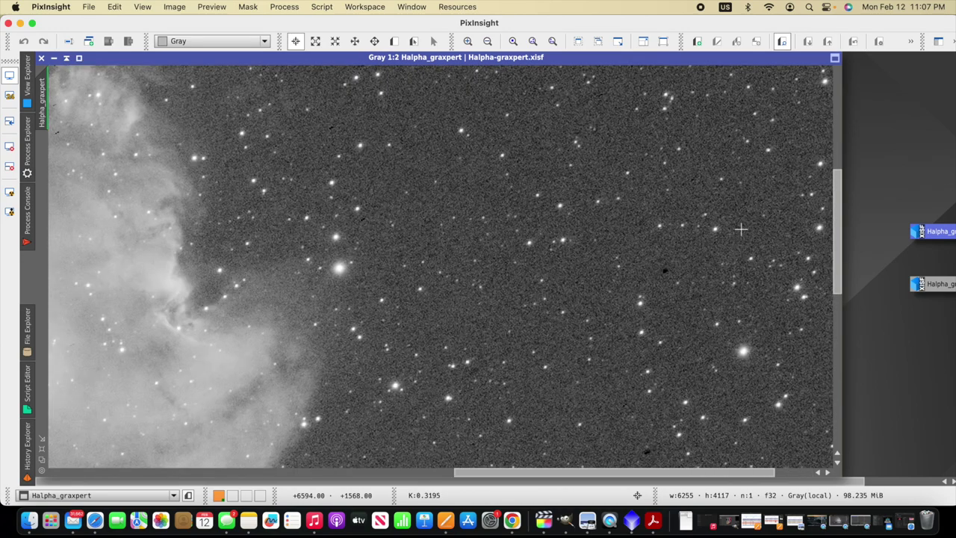
scroll(740, 229, up, 1)
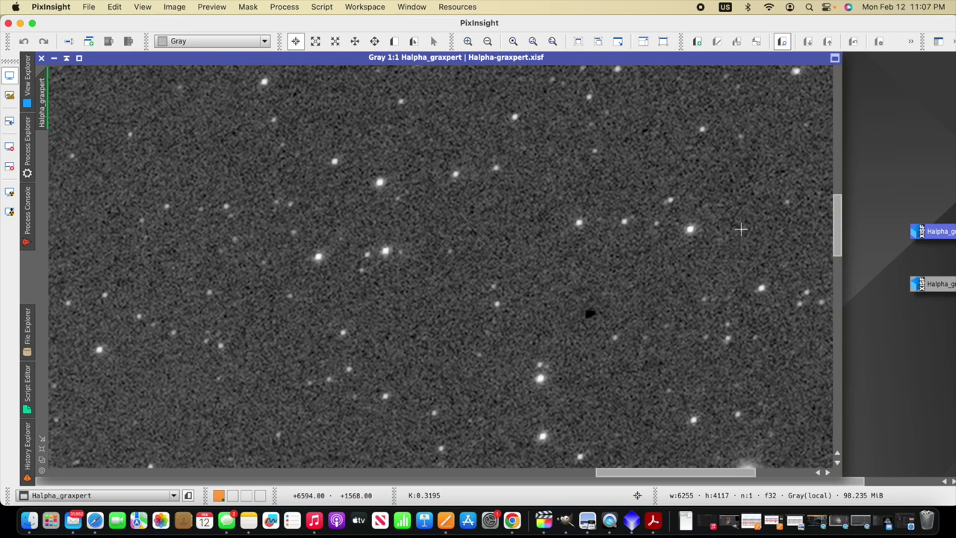
Pan across the frame at 1:2 to compare the noise in different regions
scroll(740, 229, down, 1)
drag(631, 475, 231, 482)
drag(839, 203, 853, 356)
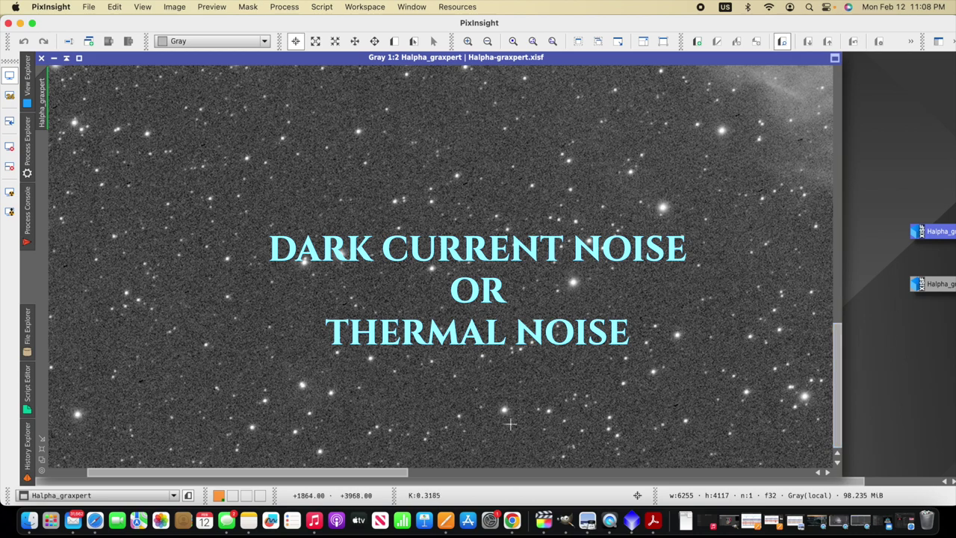
drag(241, 472, 657, 471)
drag(835, 380, 856, 119)
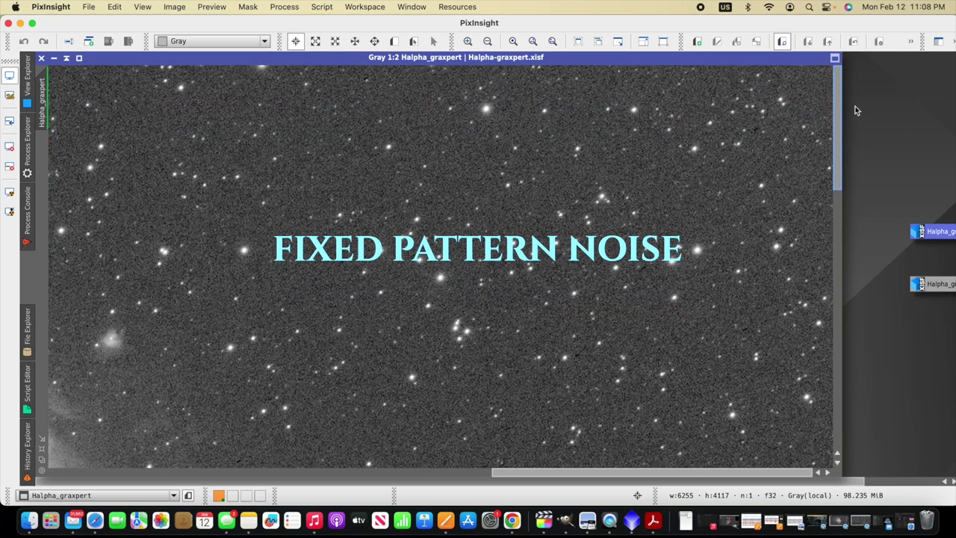
drag(857, 110, 857, 112)
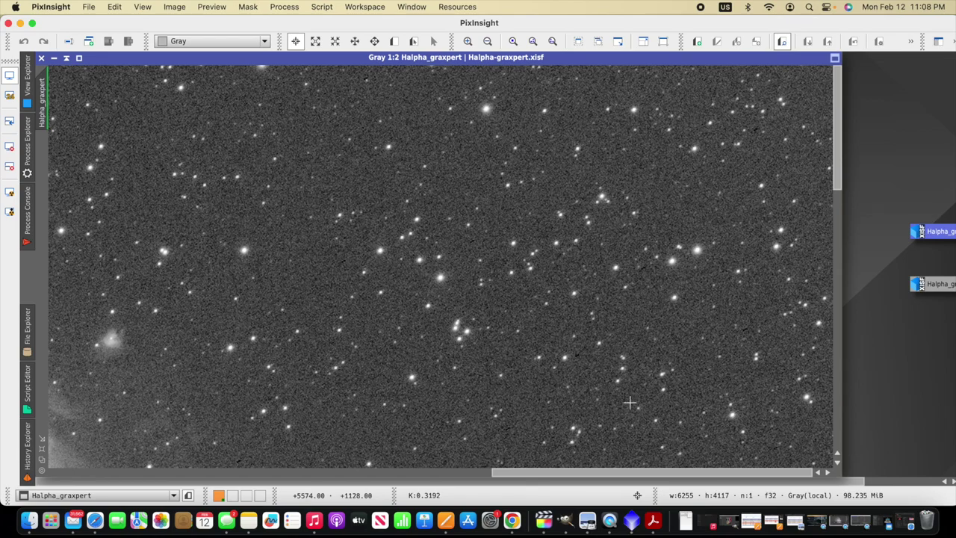
Zoom to 3:1 on the background, then out to the full 6255 × 4117 frame
scroll(630, 403, up, 3)
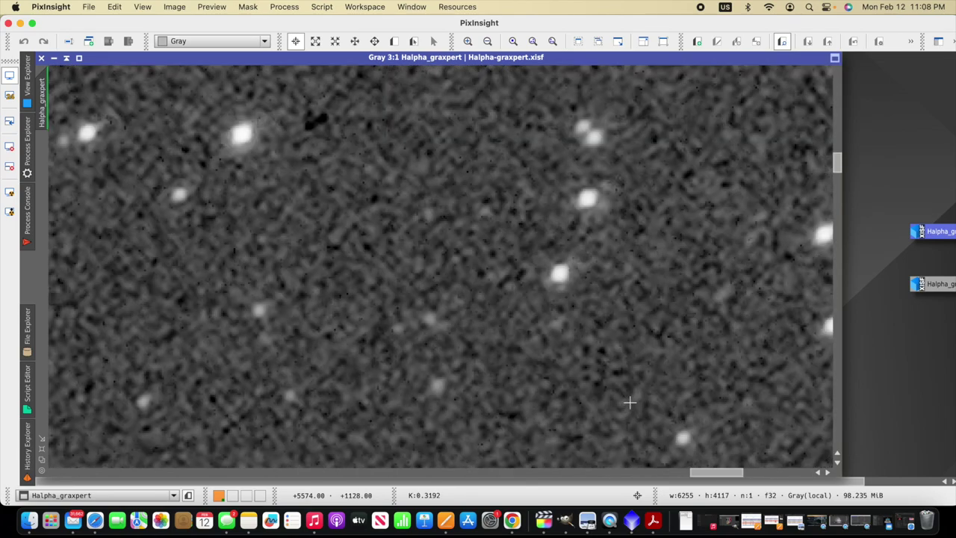
scroll(629, 403, down, 5)
scroll(629, 403, down, 2)
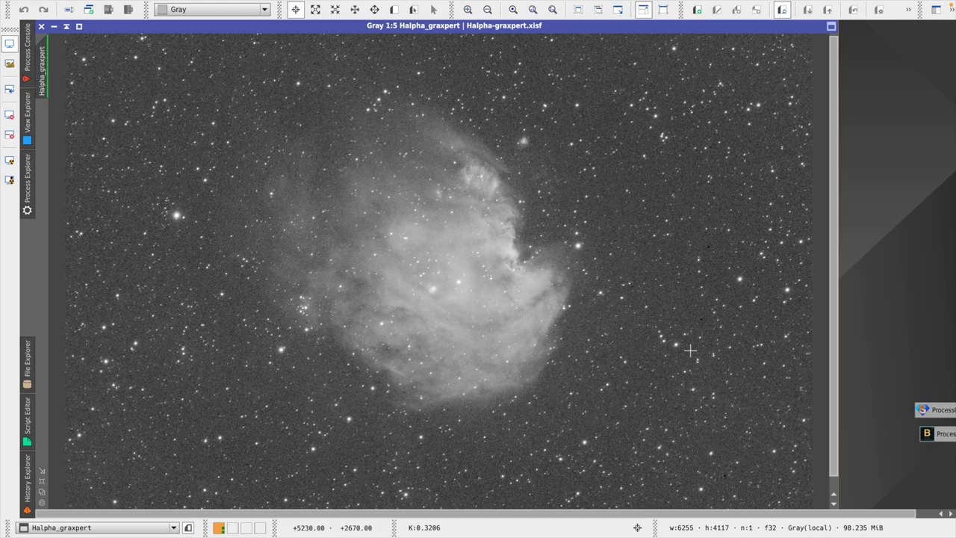
Launch NoiseXTerminator from the Process list for the H-alpha image
scroll(690, 350, up, 6)
scroll(690, 351, down, 1)
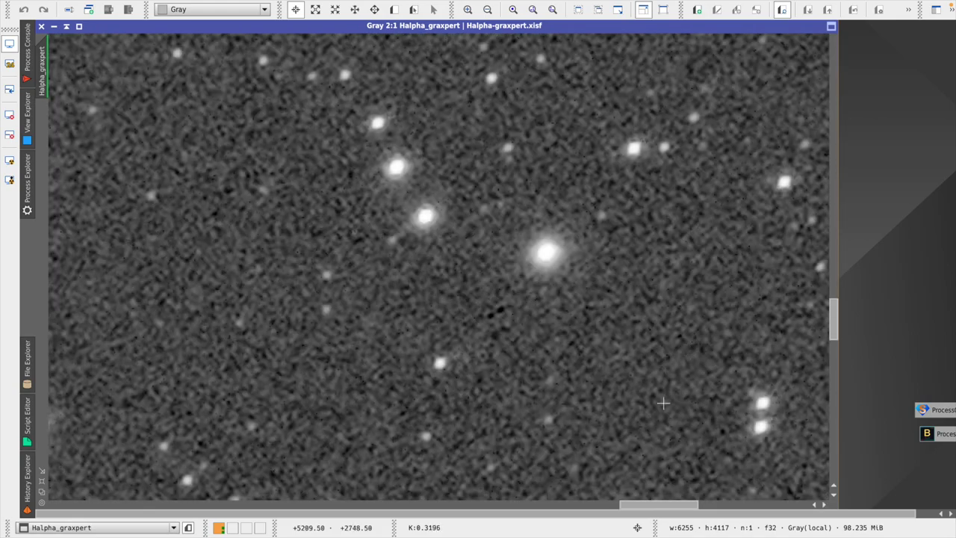
drag(645, 511, 621, 511)
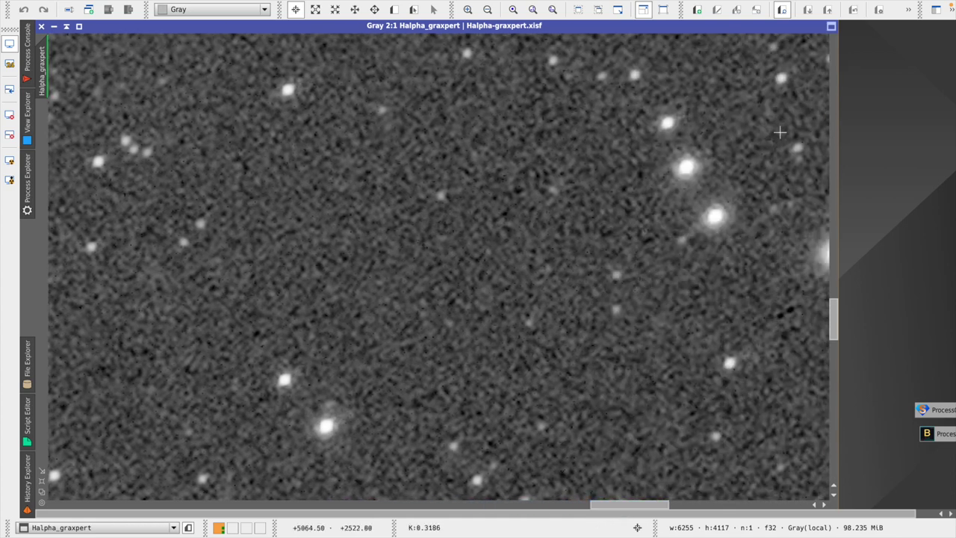
click(284, 7)
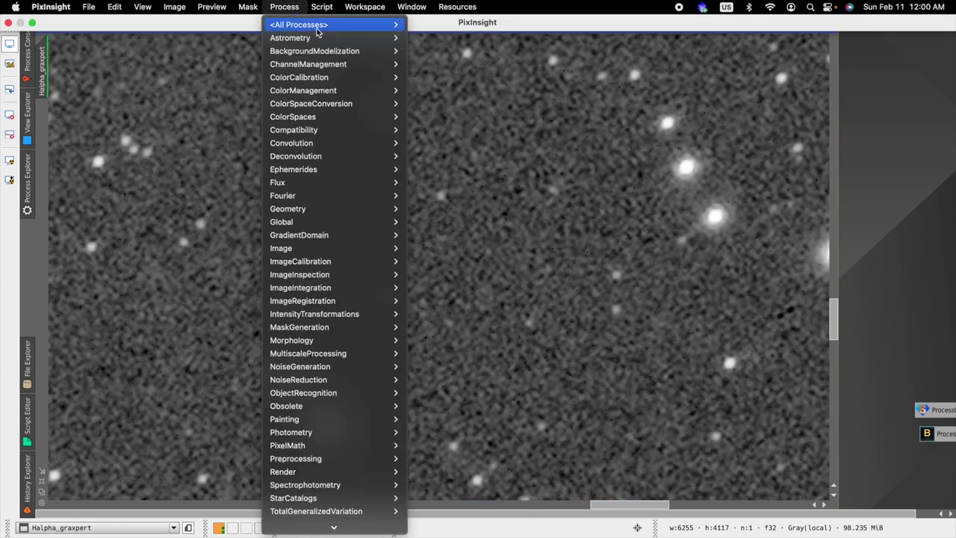
mouse_move(331, 27)
scroll(496, 236, down, 20)
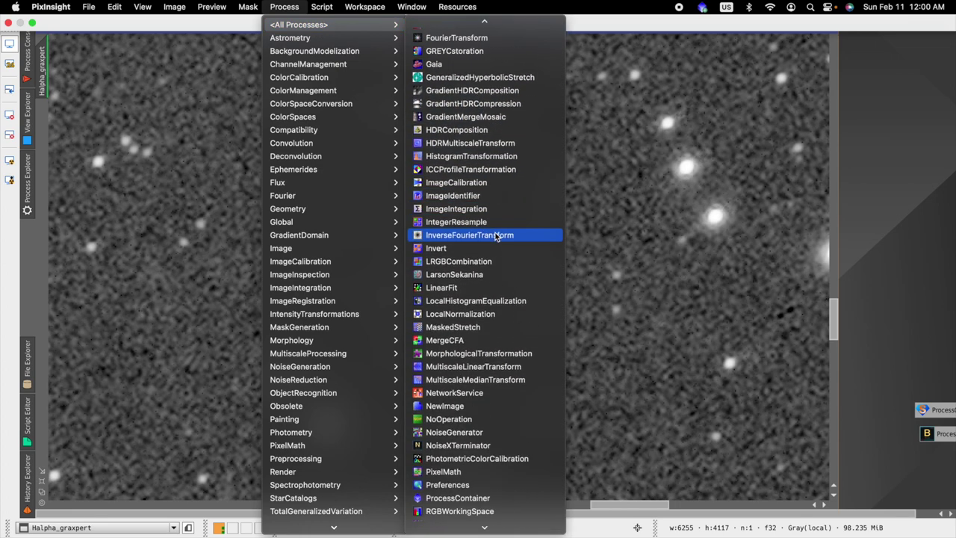
click(478, 287)
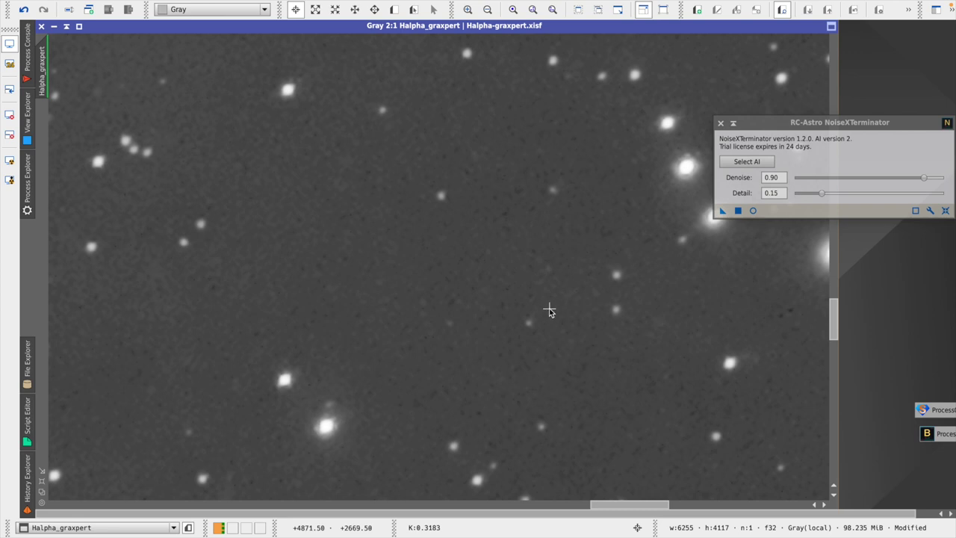
Move the NoiseXTerminator panel (Denoise 0.90, Detail 0.15) to the right edge beside the image
scroll(548, 310, up, 1)
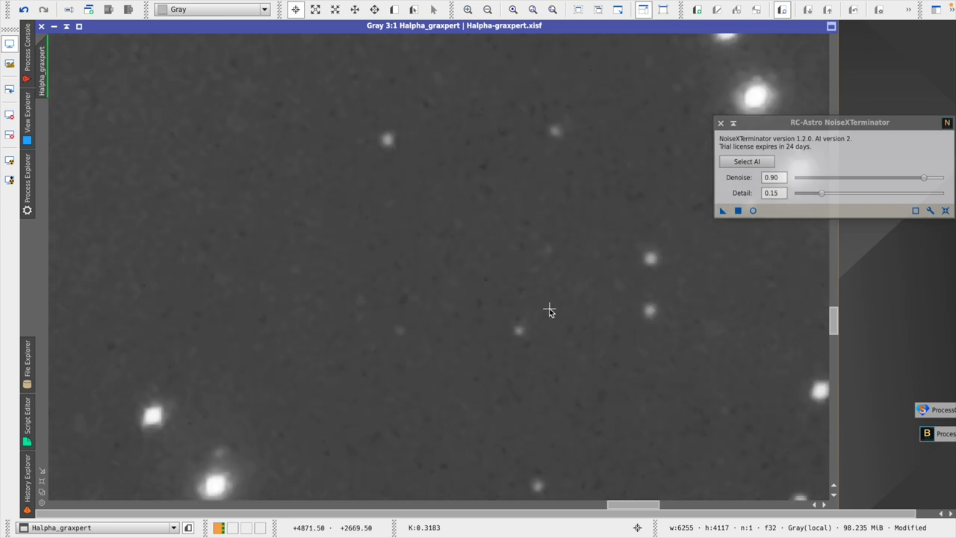
scroll(549, 310, down, 2)
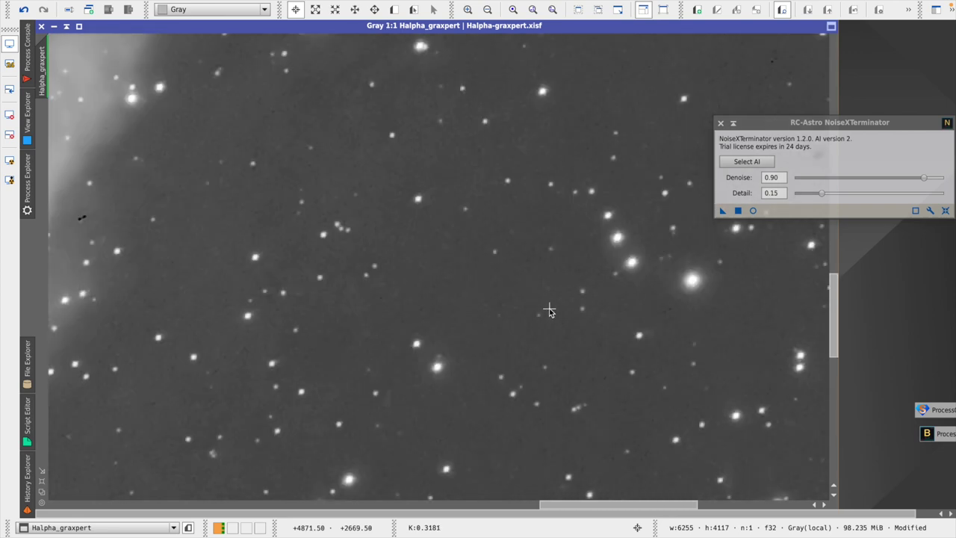
scroll(549, 310, down, 1)
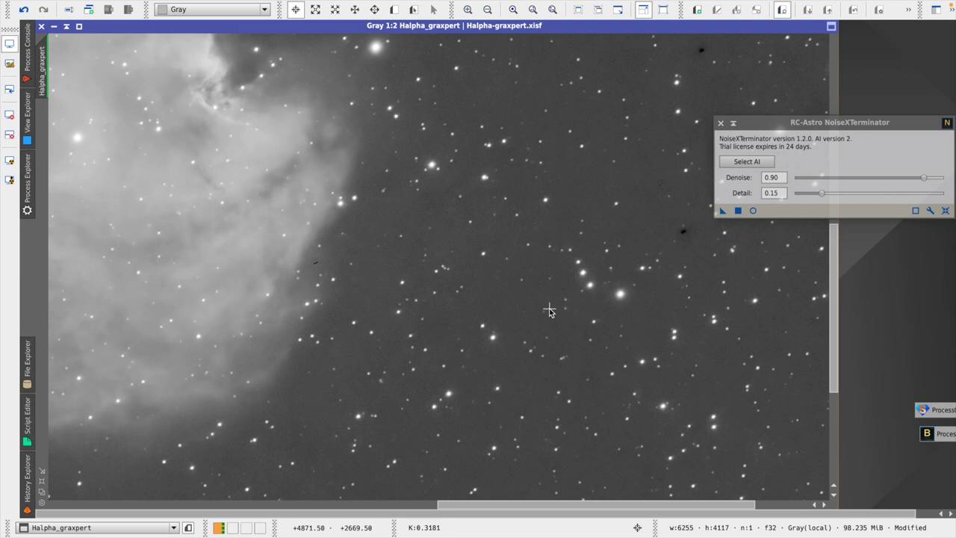
scroll(548, 310, down, 1)
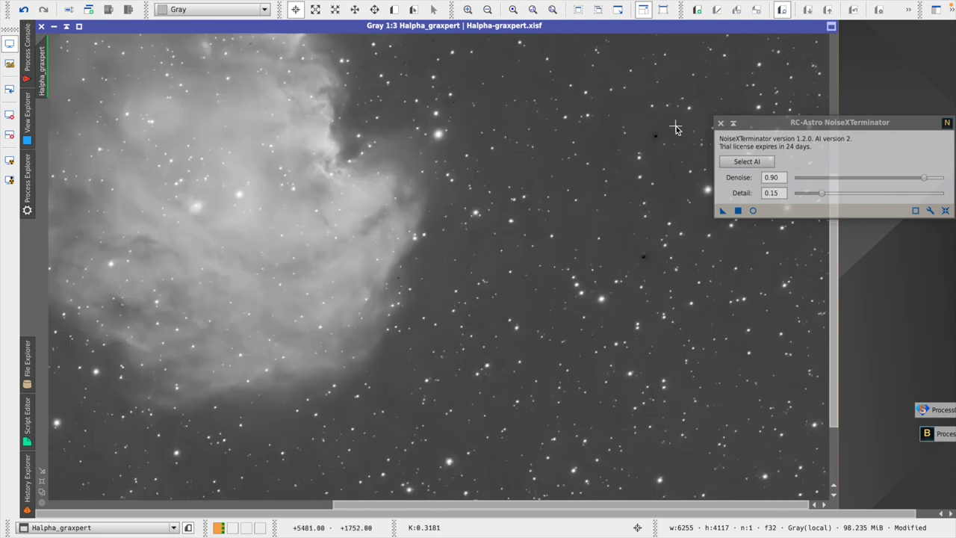
drag(746, 123, 859, 187)
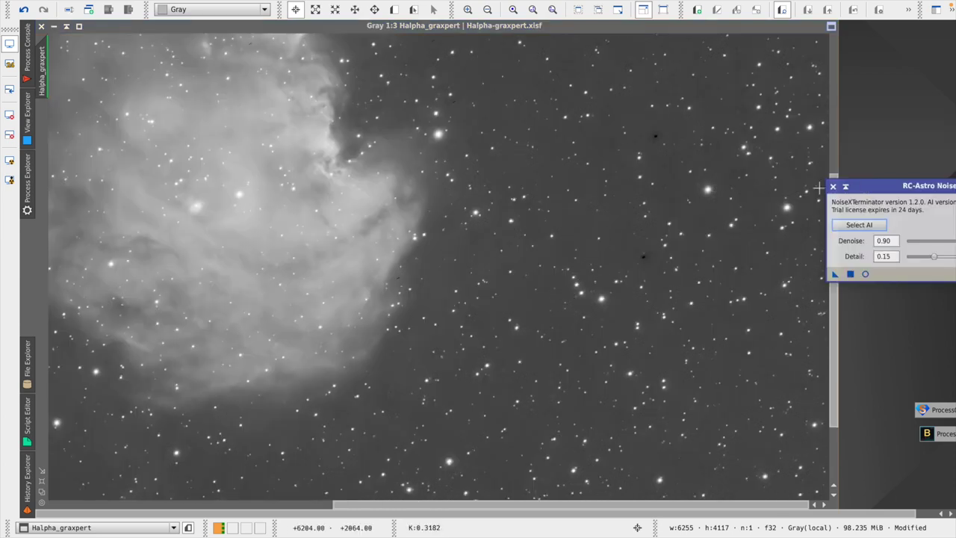
click(606, 223)
Zoom and pan across the nebula and star field to inspect the denoised result
scroll(606, 222, down, 2)
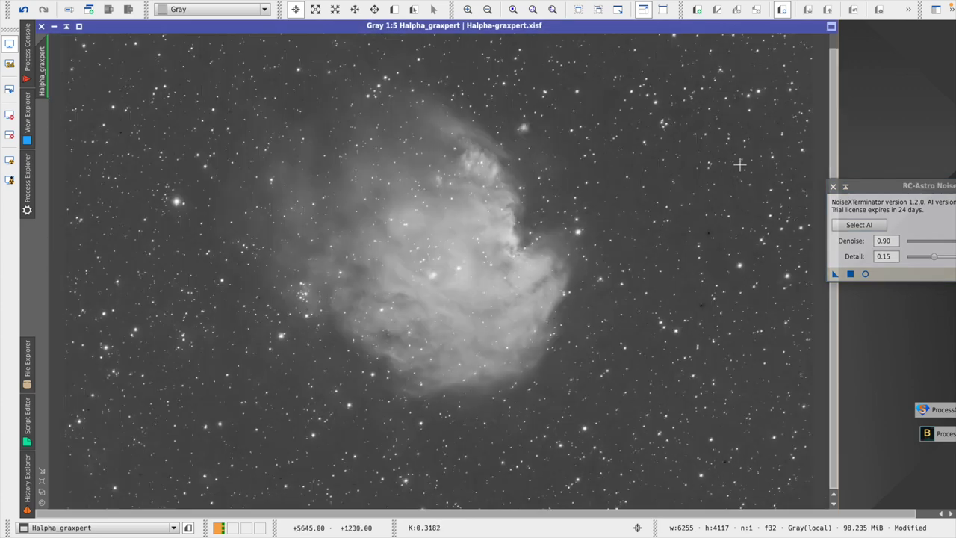
scroll(652, 272, up, 2)
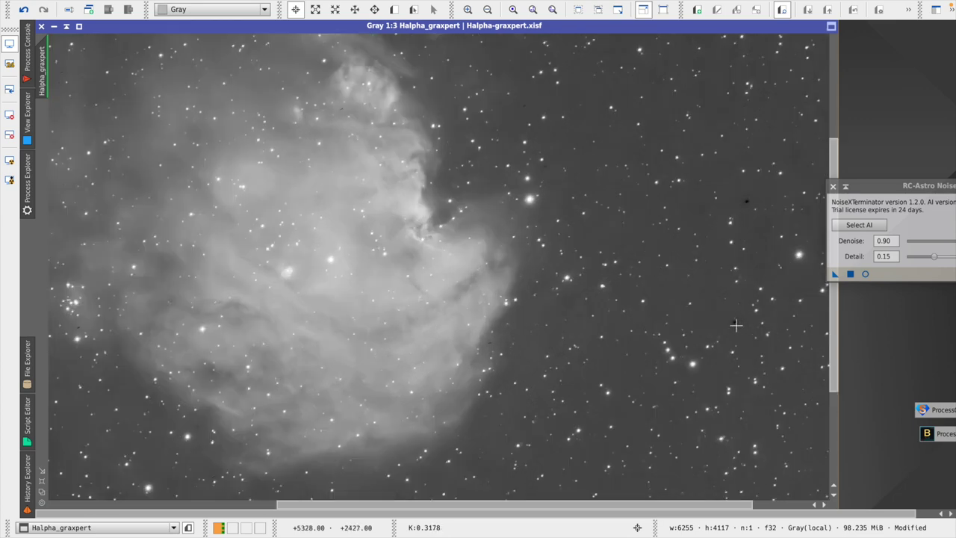
scroll(634, 341, up, 2)
scroll(635, 341, up, 1)
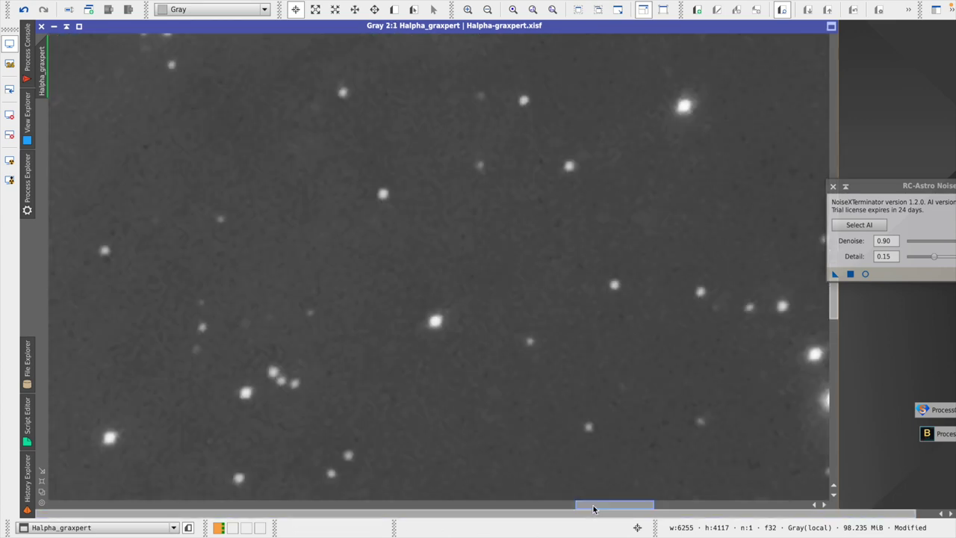
drag(592, 507, 660, 508)
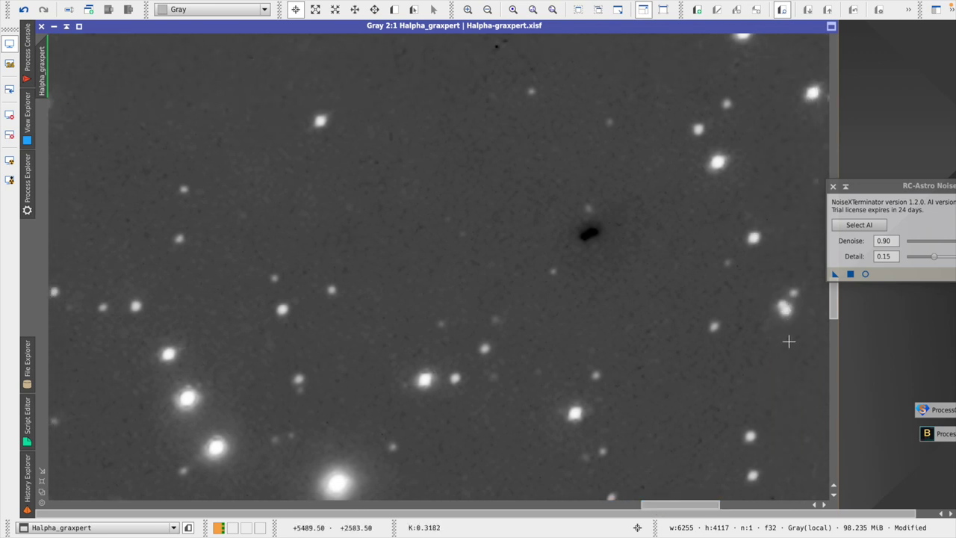
mouse_move(834, 301)
mouse_down()
mouse_move(834, 257)
mouse_move(833, 306)
mouse_up()
mouse_move(321, 3)
click(284, 8)
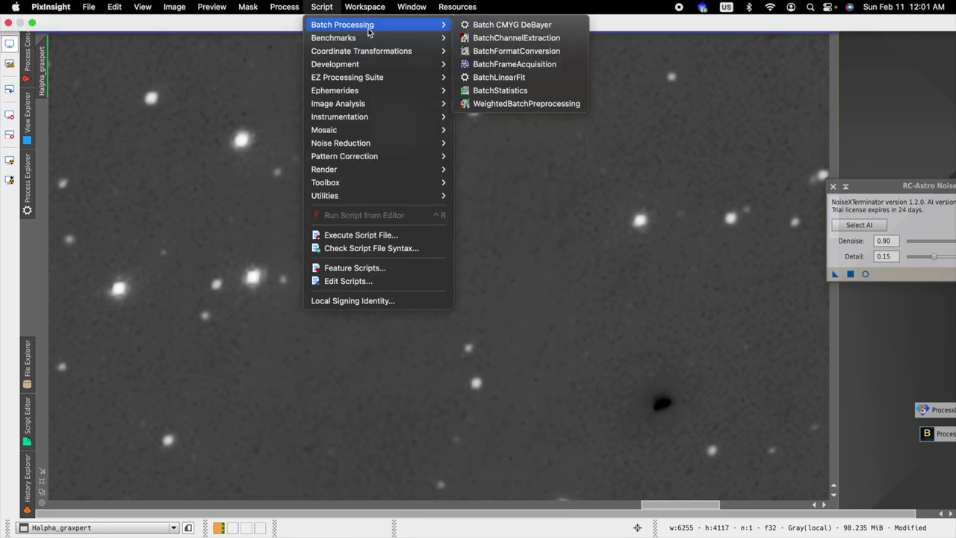
mouse_move(396, 71)
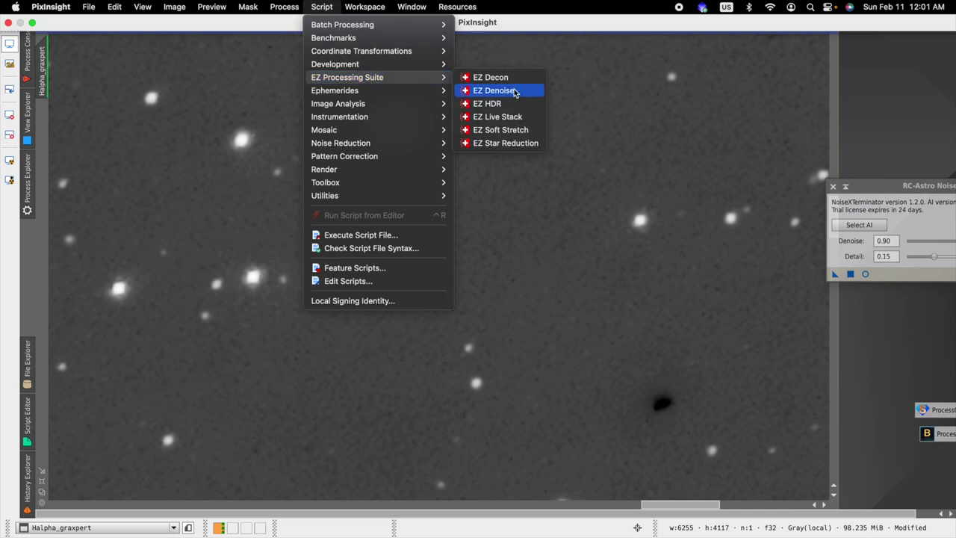
click(628, 329)
scroll(640, 313, up, 1)
scroll(640, 314, down, 2)
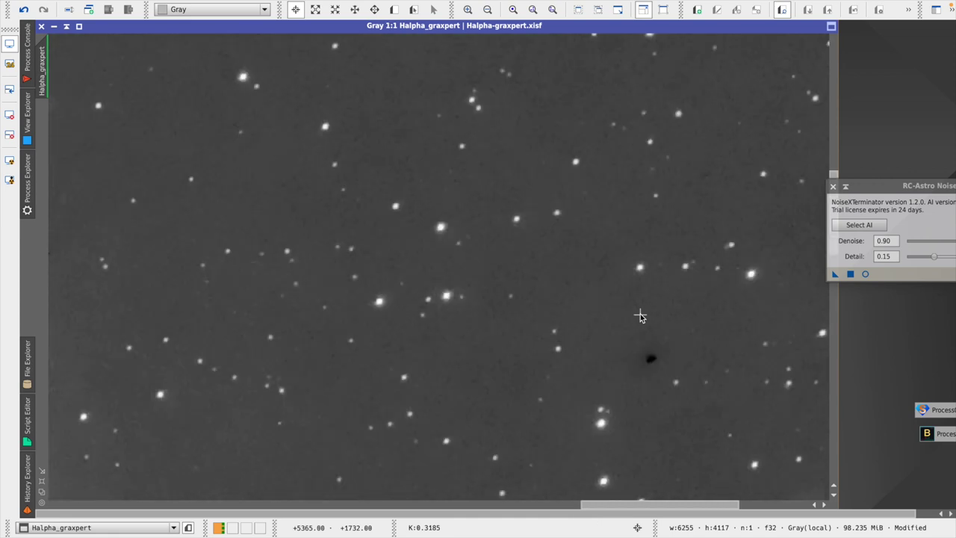
scroll(640, 314, down, 3)
scroll(708, 258, up, 1)
scroll(709, 257, up, 1)
scroll(605, 245, up, 1)
scroll(488, 249, up, 1)
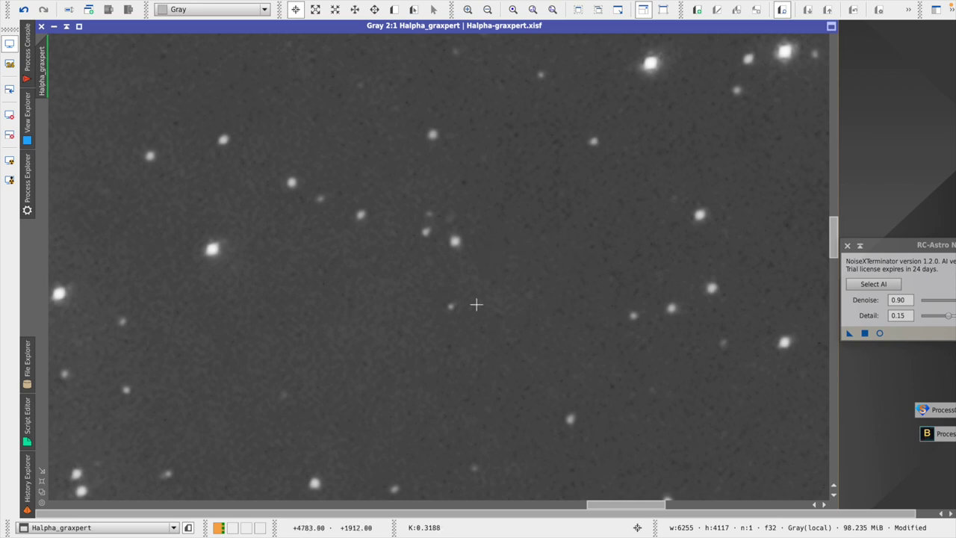
Revert the NoiseXTerminator result and run the EZ Denoise script on Halpha_graxpert
click(25, 10)
scroll(537, 228, down, 1)
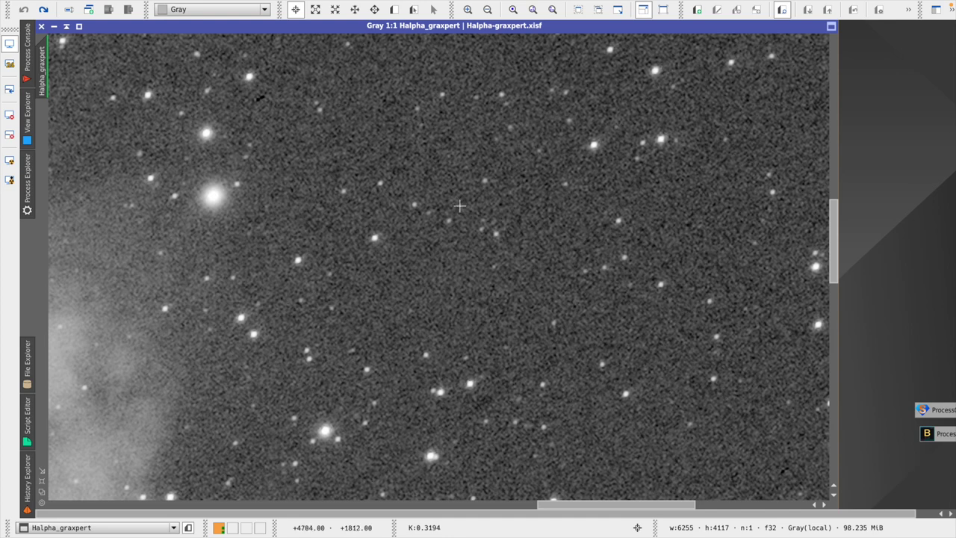
click(321, 7)
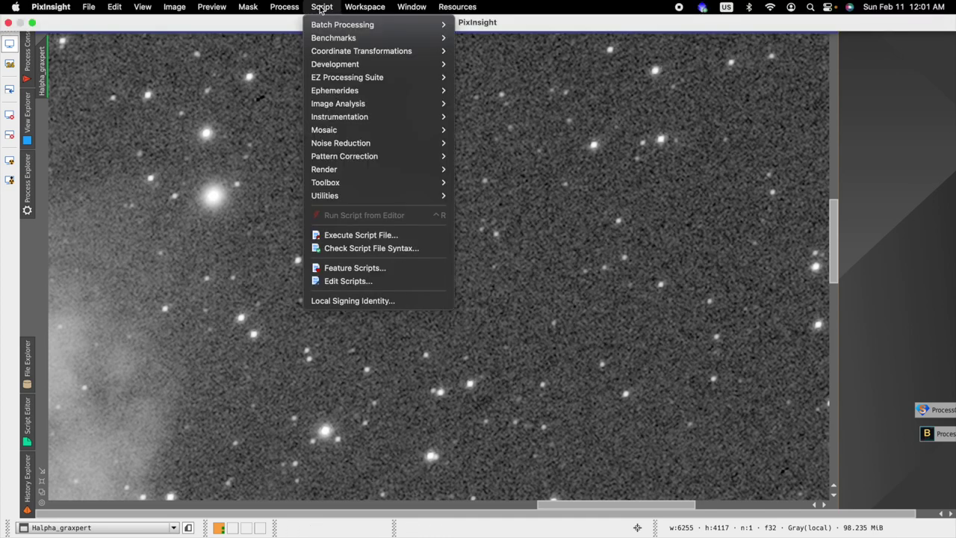
mouse_move(412, 78)
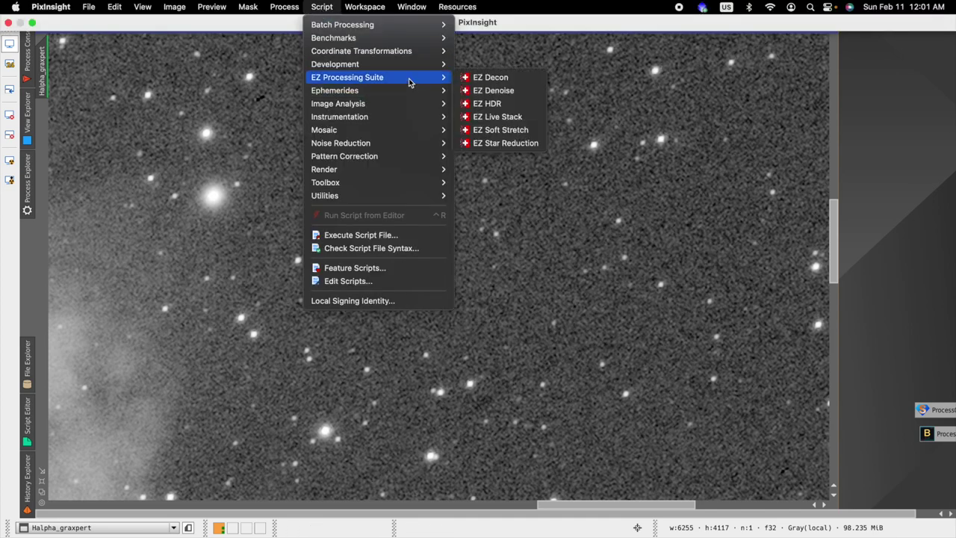
click(508, 91)
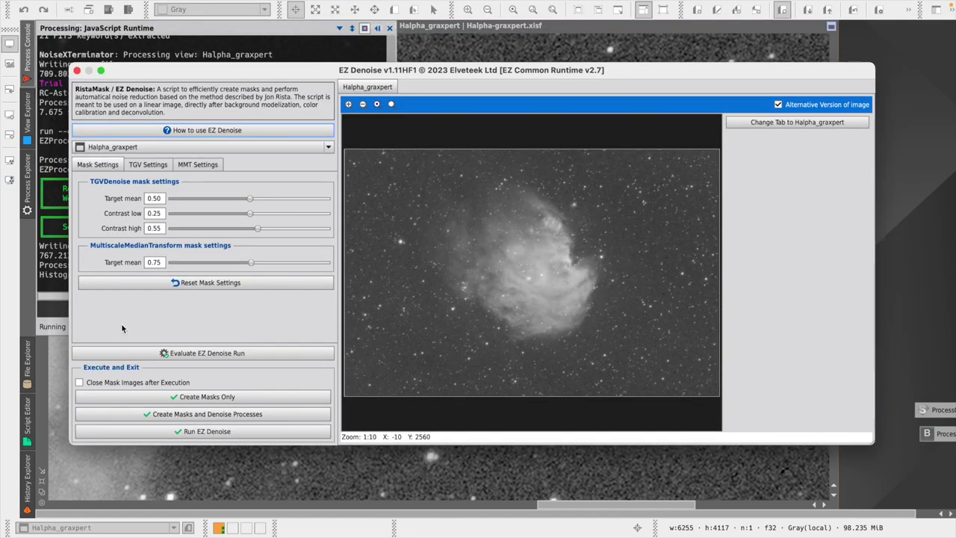
click(173, 430)
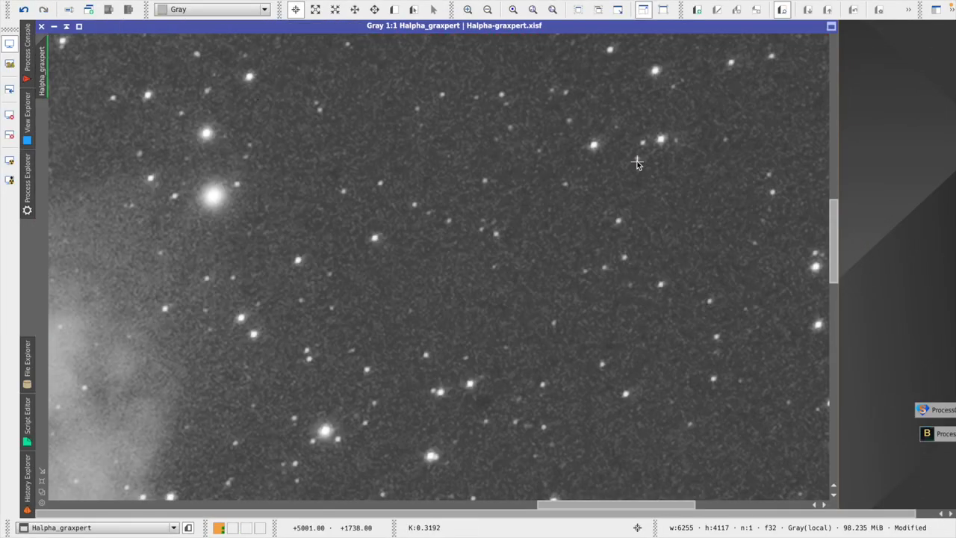
Zoom in to check the background smoothed by the TGVDenoise and MultiscaleMedianTransform passes
scroll(493, 288, up, 1)
scroll(493, 288, down, 3)
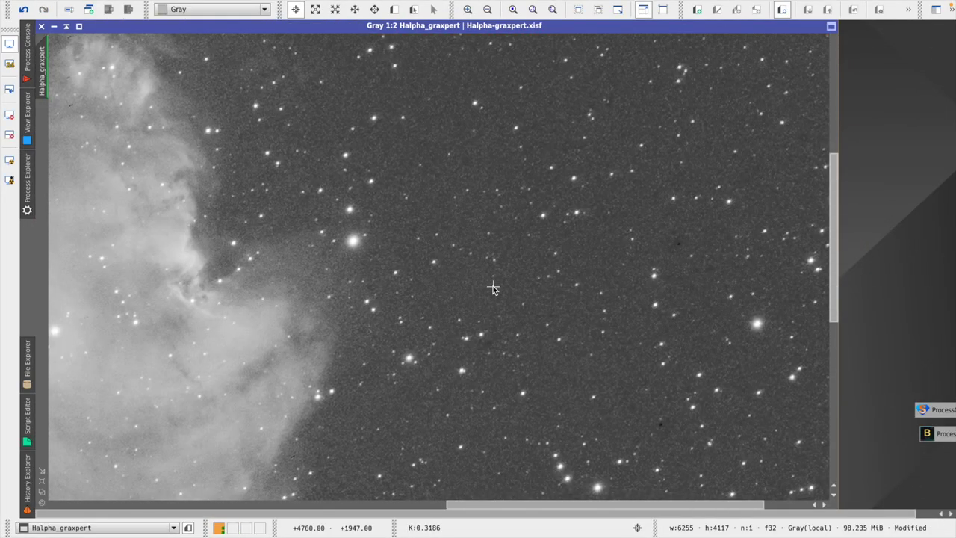
scroll(492, 288, up, 3)
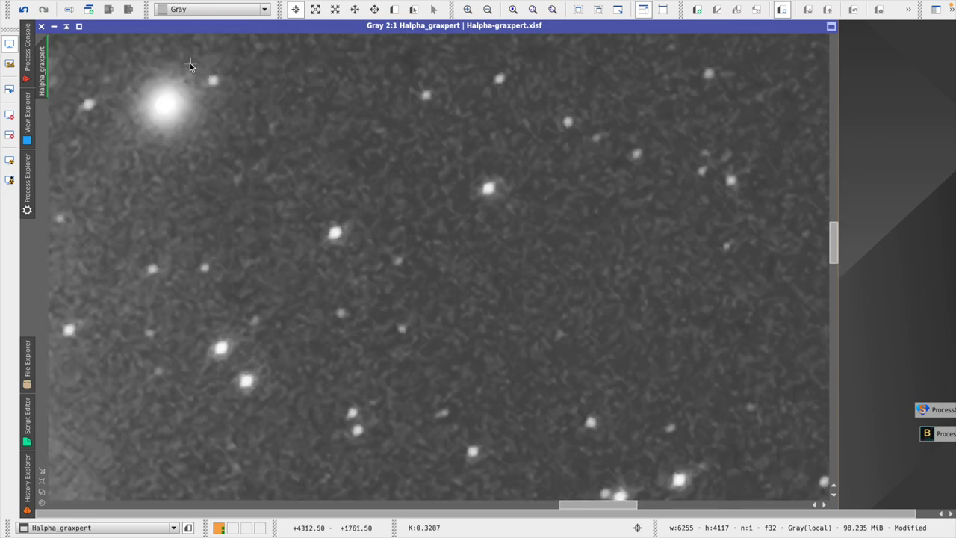